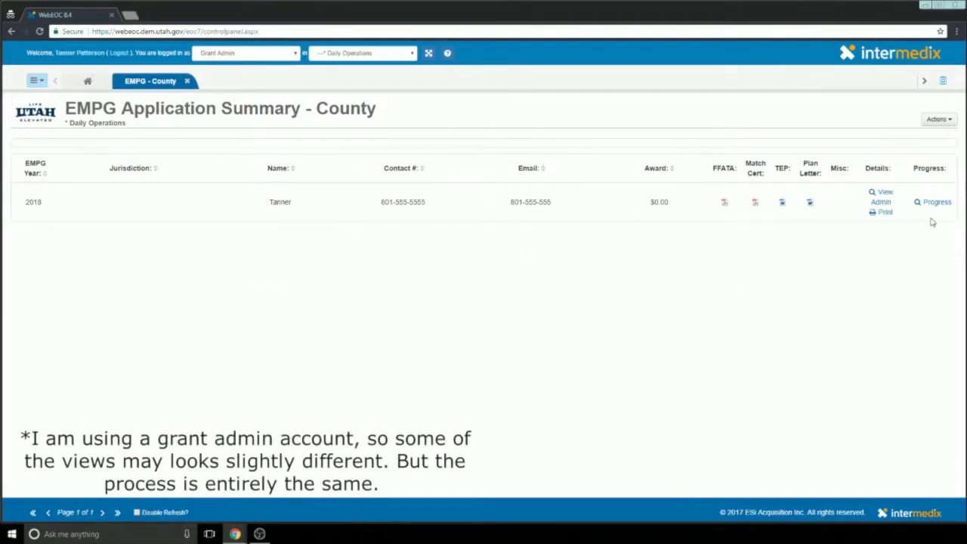
Step: Open the progress records of the 2018 EMPG application and add a First Quarter progress entry
left_click(930, 205)
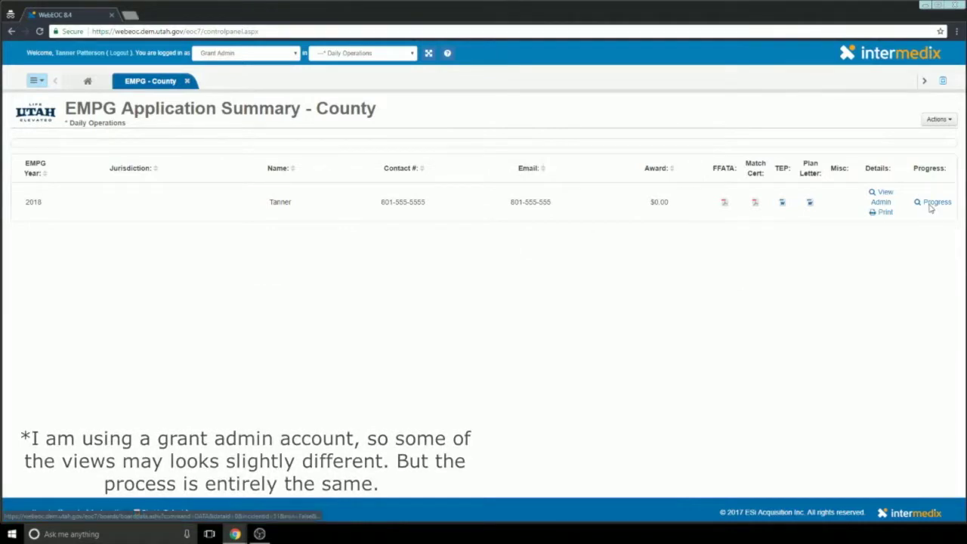
left_click(946, 125)
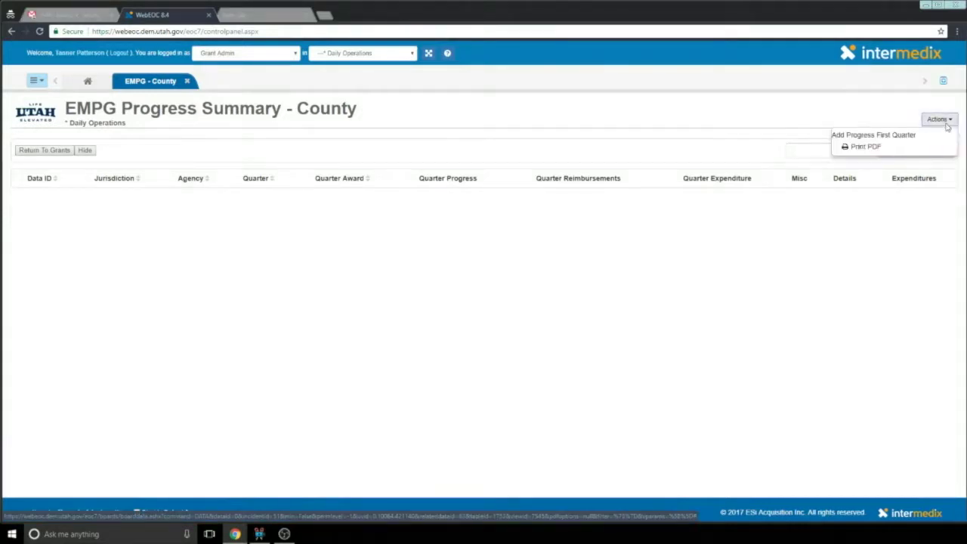
left_click(896, 136)
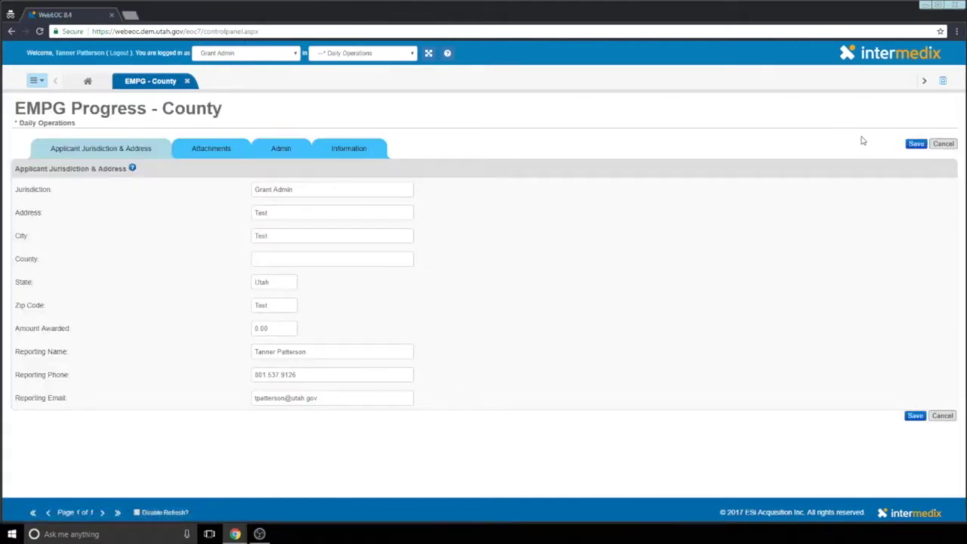
Step: Download the quarterly Progress Report template from the entry's attachments, open it in Excel and enable editing
left_click(223, 149)
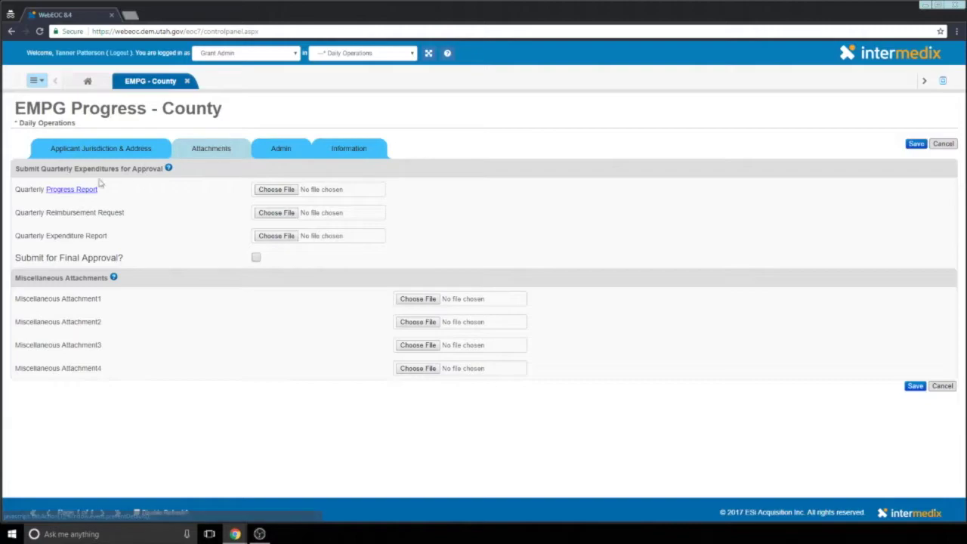
left_click(67, 191)
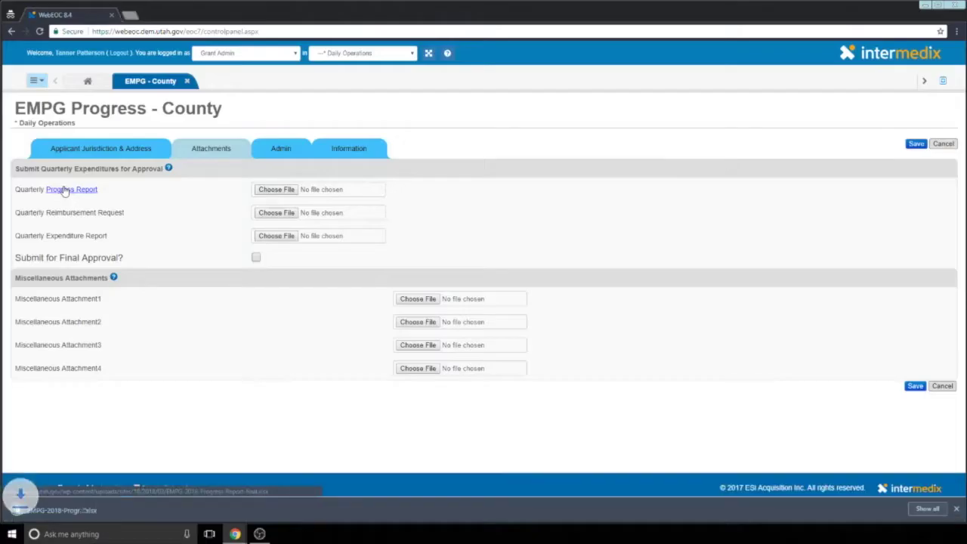
left_click(62, 512)
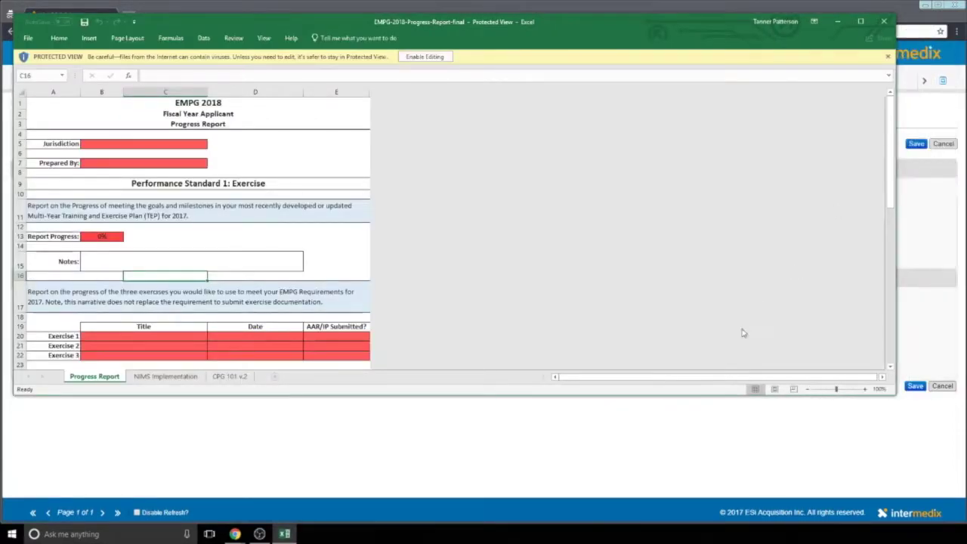
left_click_drag(686, 398, 686, 493)
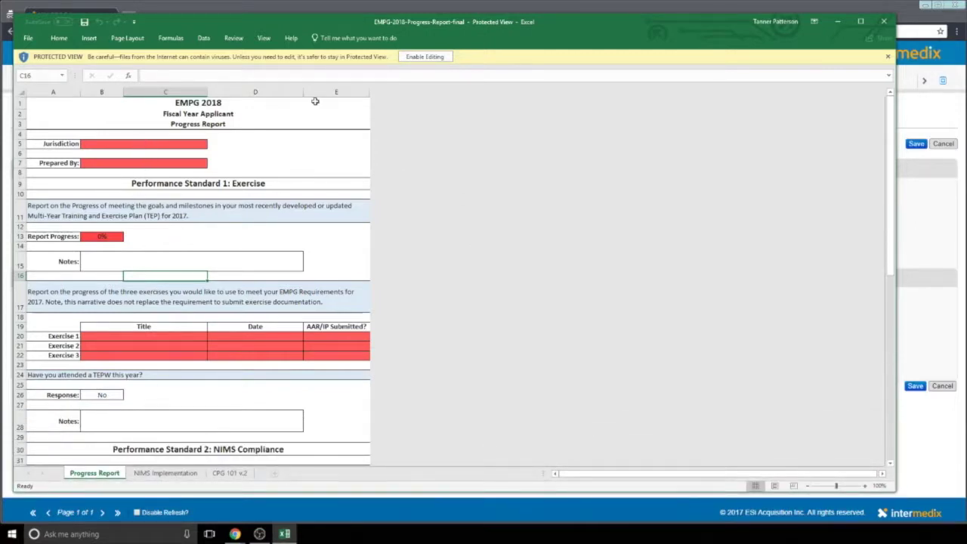
left_click(422, 57)
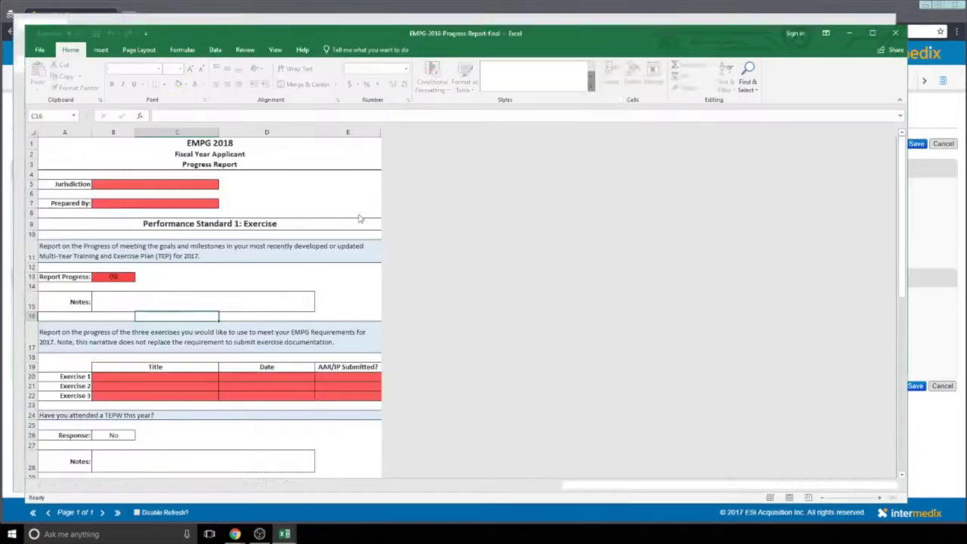
Step: Review all the performance standard sections on the Progress Report sheet, from Exercise through Community Outreach
left_click(254, 200)
scroll(255, 199, "down", 1)
scroll(255, 199, "down", 9)
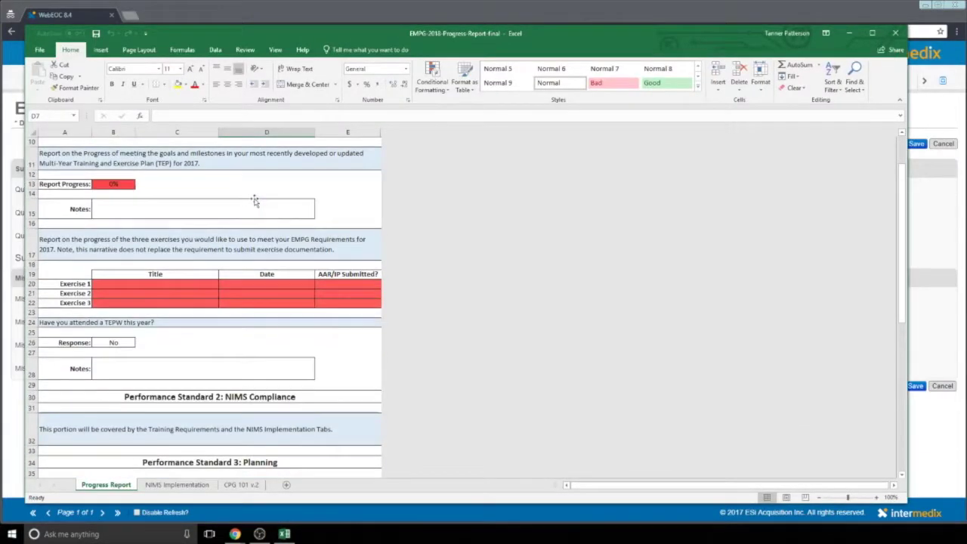
scroll(269, 219, "down", 3)
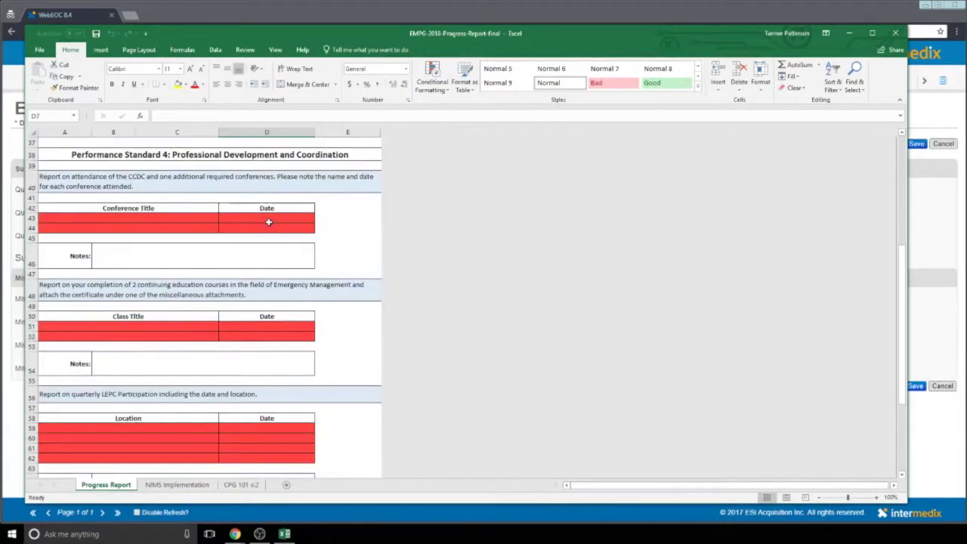
scroll(268, 222, "down", 7)
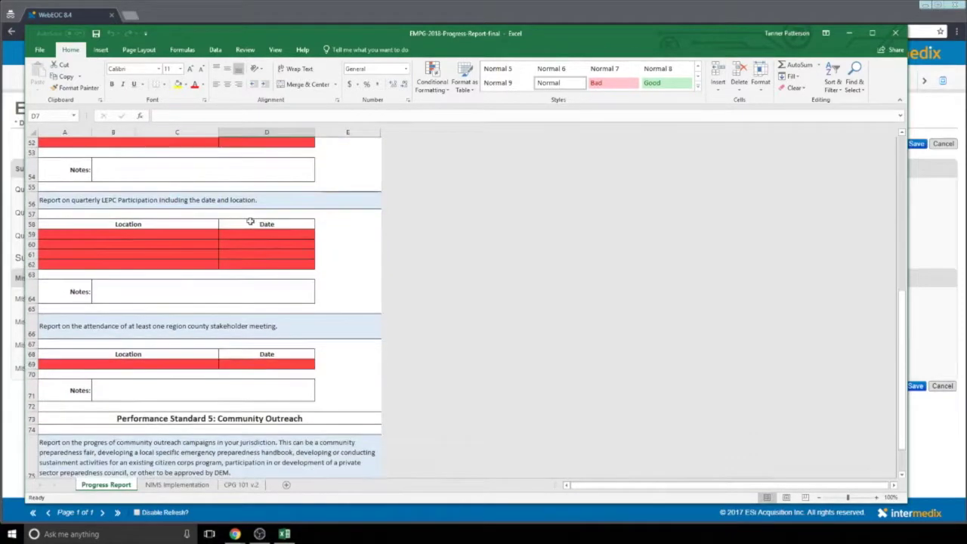
scroll(246, 221, "down", 3)
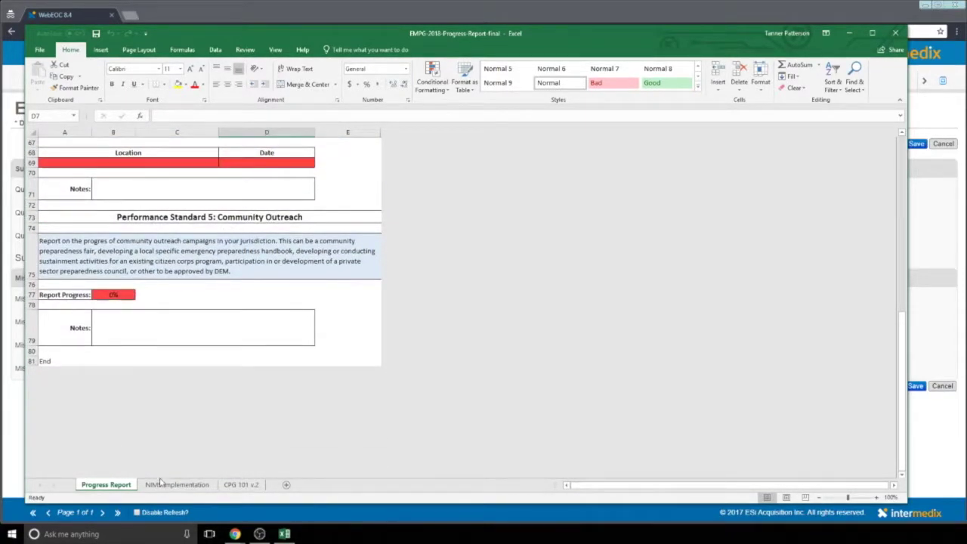
Step: Review the questions on the NIMS Implementation sheet and the criteria on the CPG 101 v.2 sheet
left_click(177, 485)
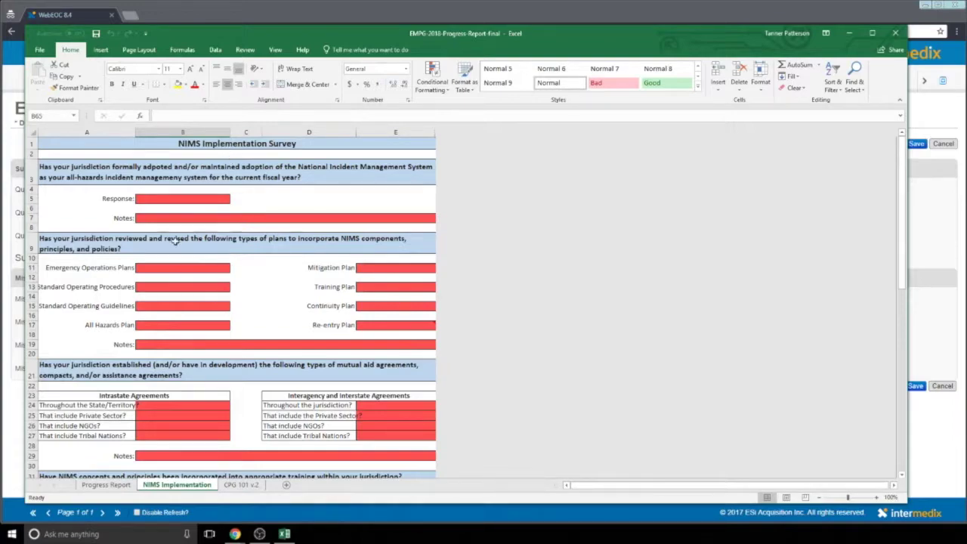
scroll(174, 241, "down", 3)
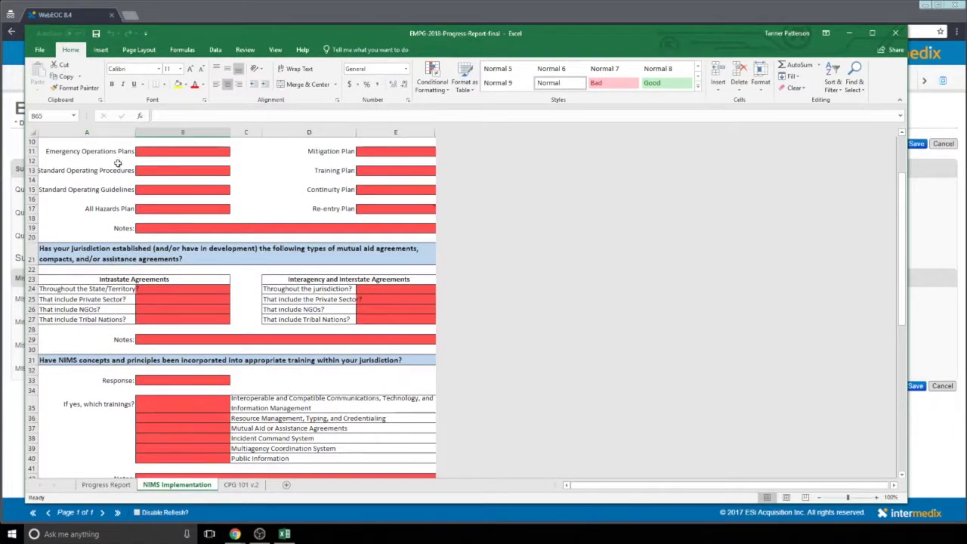
scroll(117, 161, "down", 7)
scroll(121, 190, "down", 6)
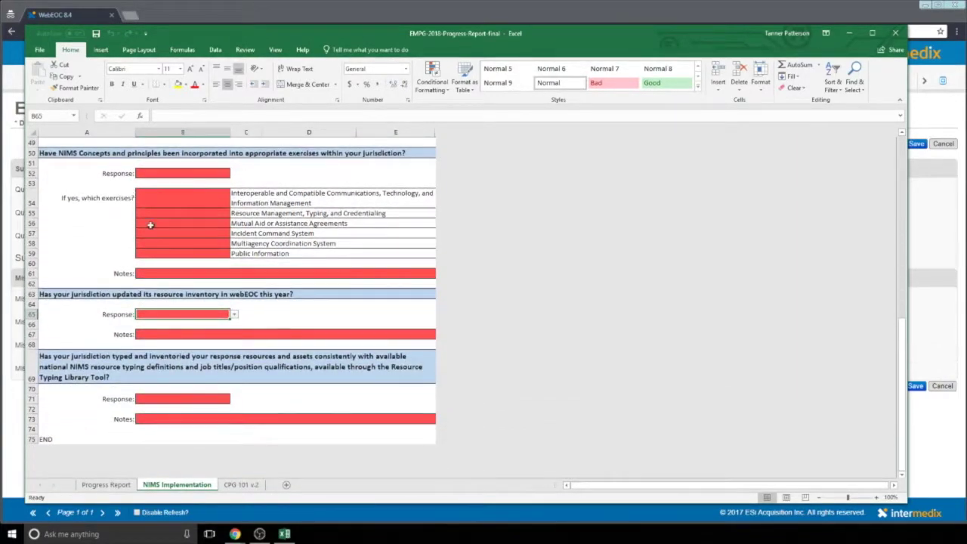
left_click(242, 485)
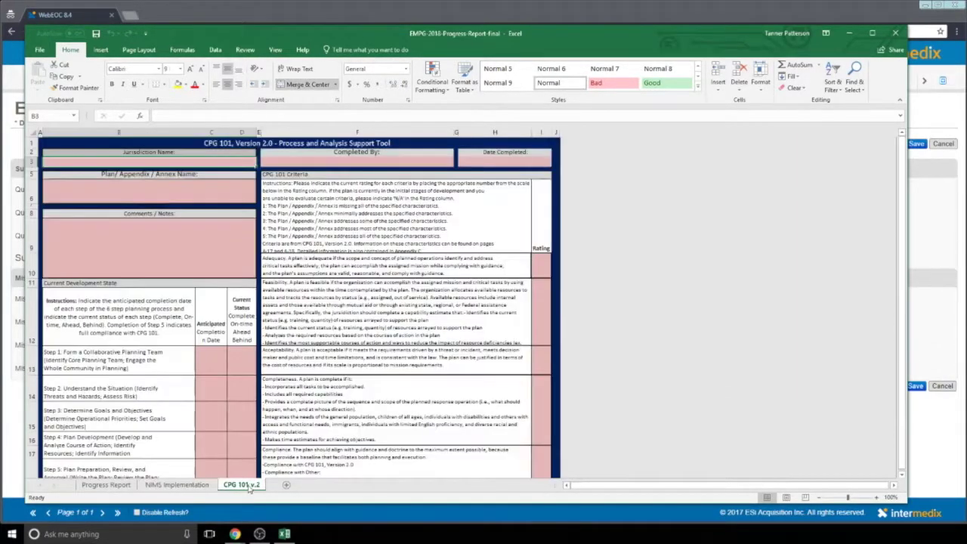
scroll(266, 200, "down", 5)
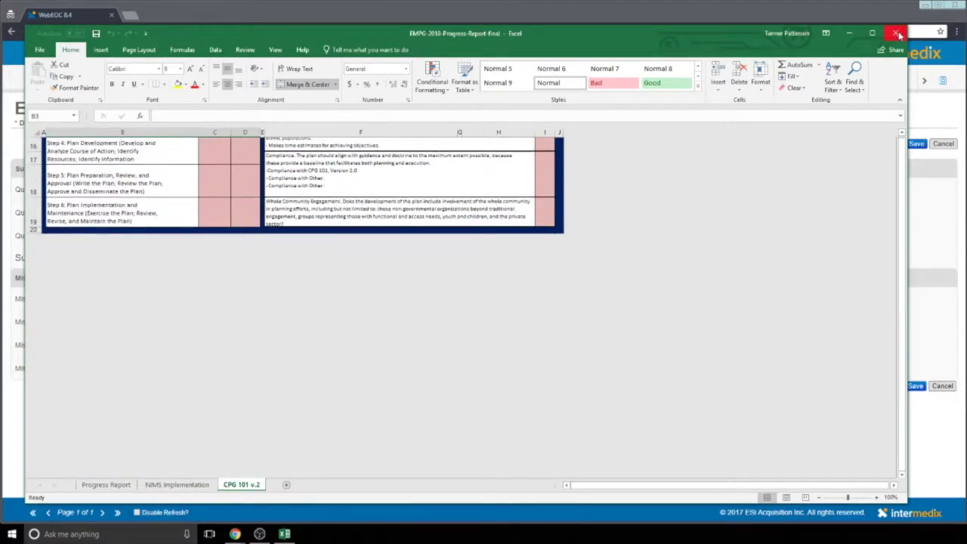
Step: Save the workbook as EMPG-2018-Progress-Report-final in the Downloads folder, replacing the existing file, and close it
left_click(40, 50)
left_click(61, 150)
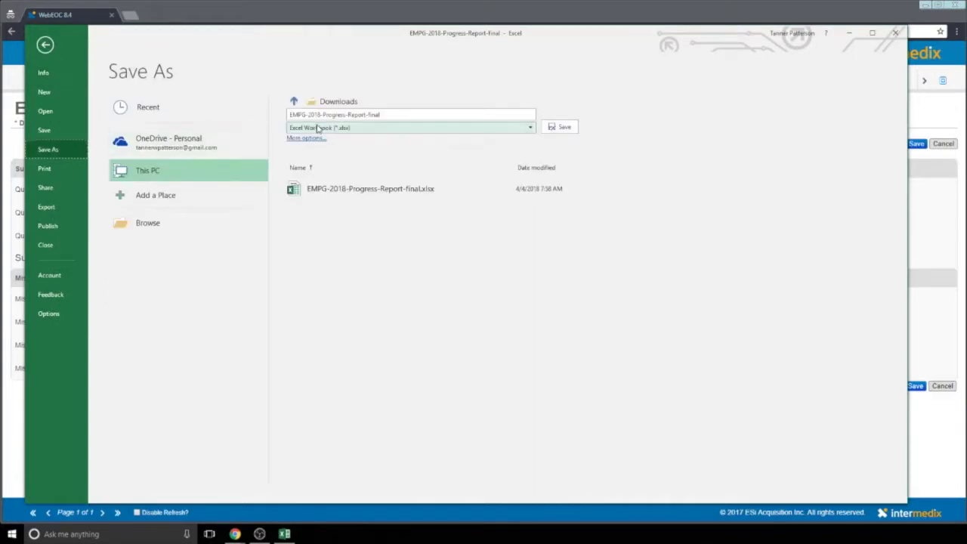
left_click(404, 114)
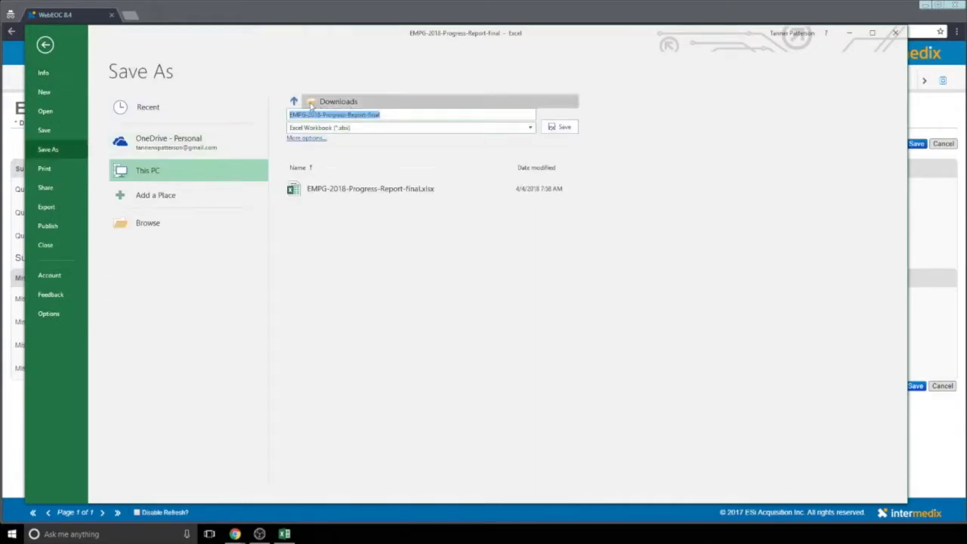
left_click(563, 127)
left_click(682, 302)
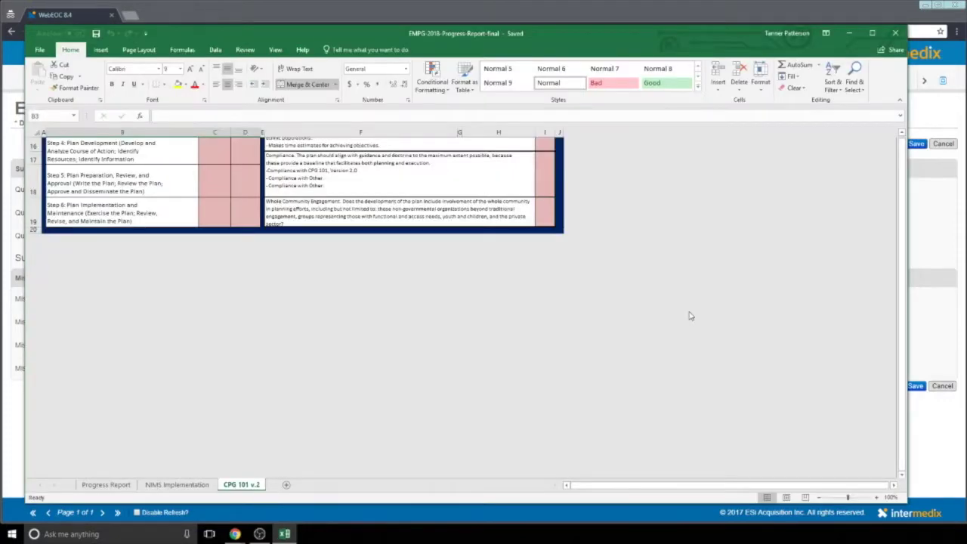
left_click(894, 33)
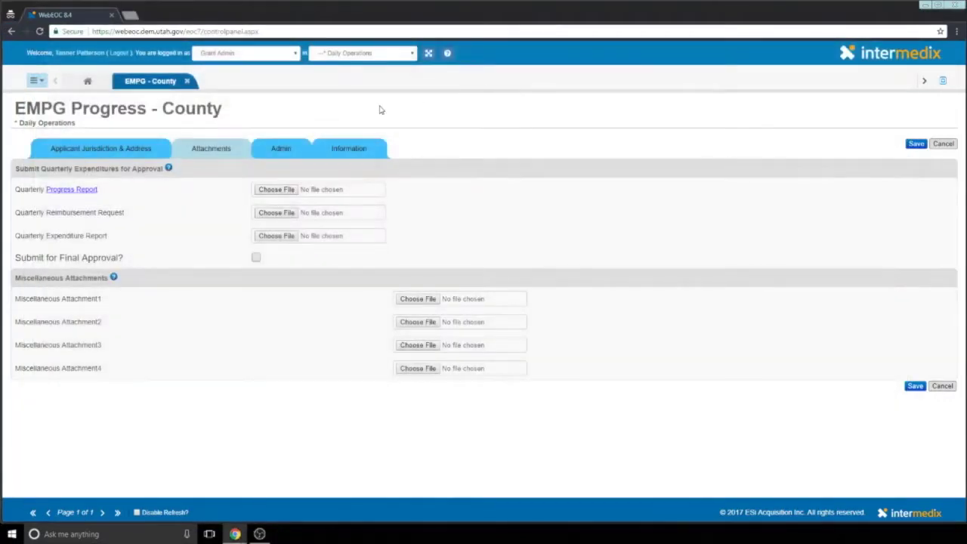
Step: Attach EMPG-2018-Progress-Report-final from Downloads as the Quarterly Progress Report and save the progress entry
right_click(283, 191)
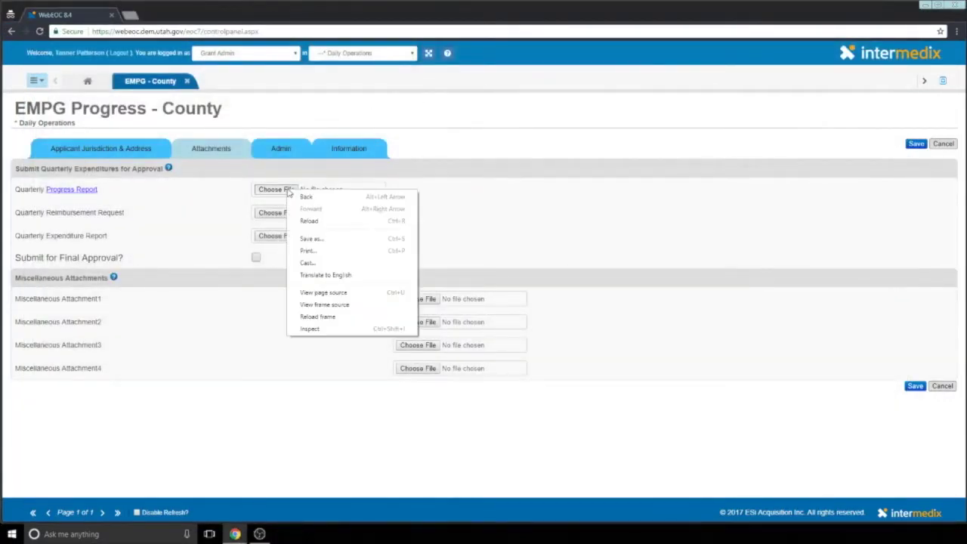
key("Escape")
left_click(276, 190)
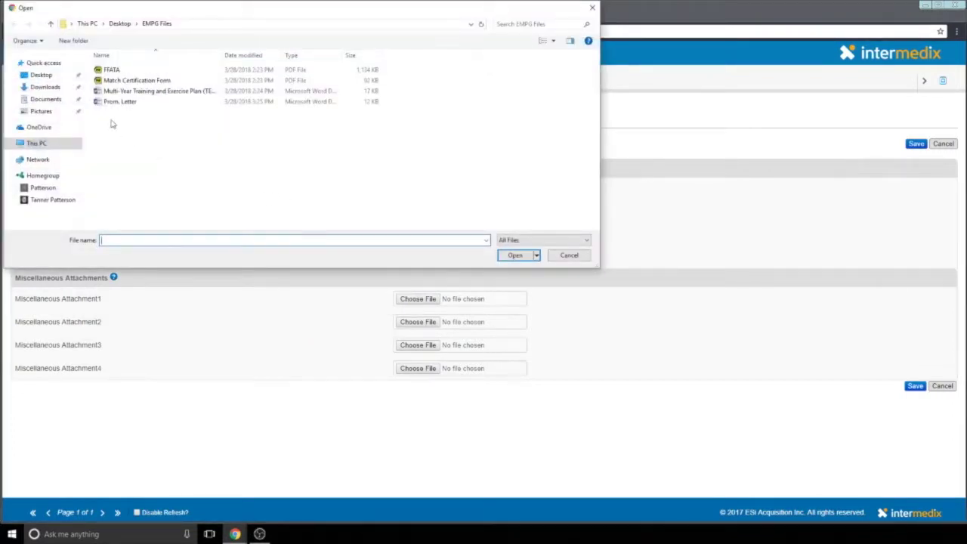
left_click(53, 87)
left_click(121, 72)
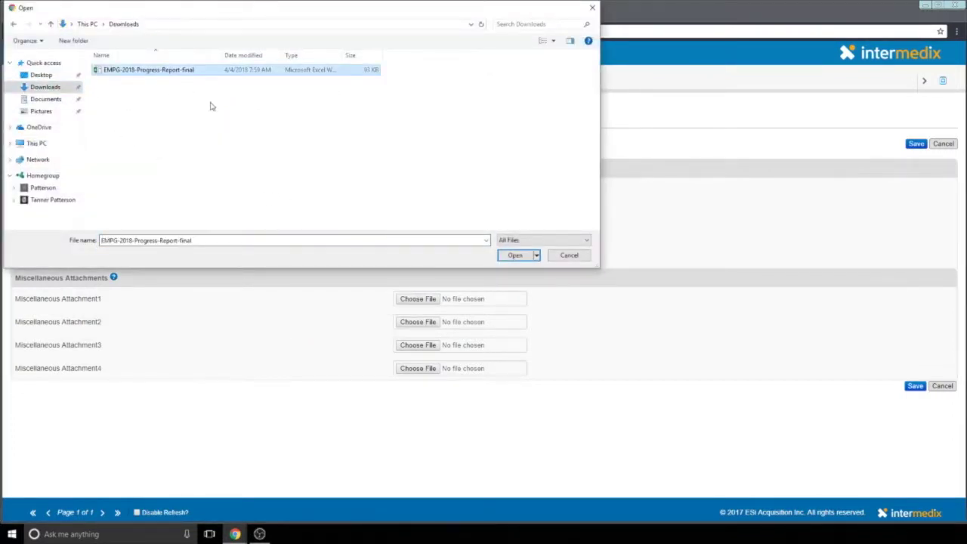
left_click(514, 254)
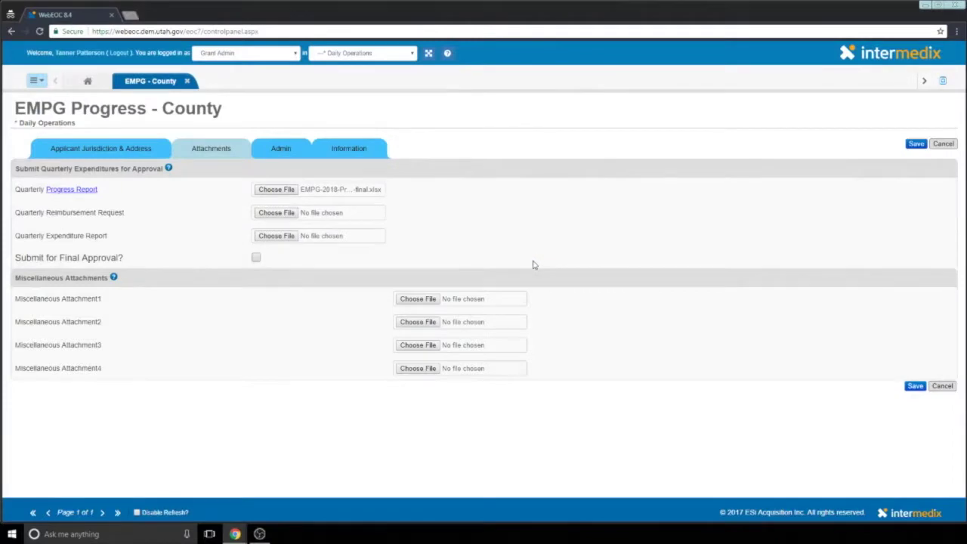
left_click(915, 144)
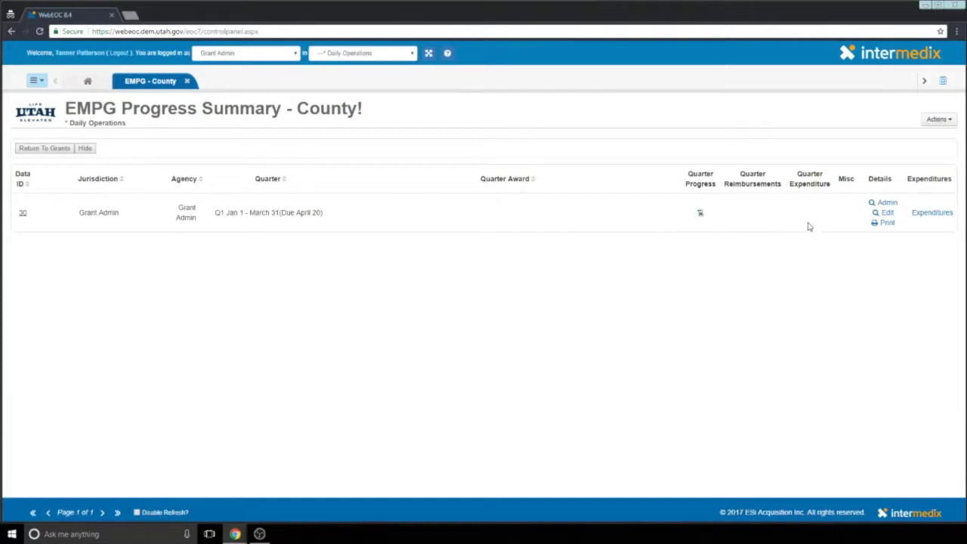
Step: Open the expenditures of the Q1 progress entry and start a new First Quarter expenditure
left_click(941, 217)
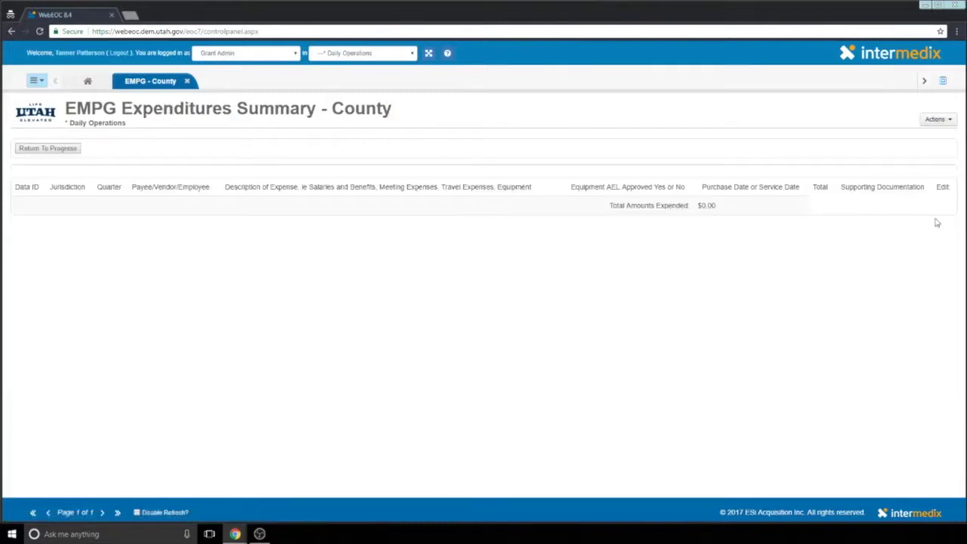
left_click(939, 124)
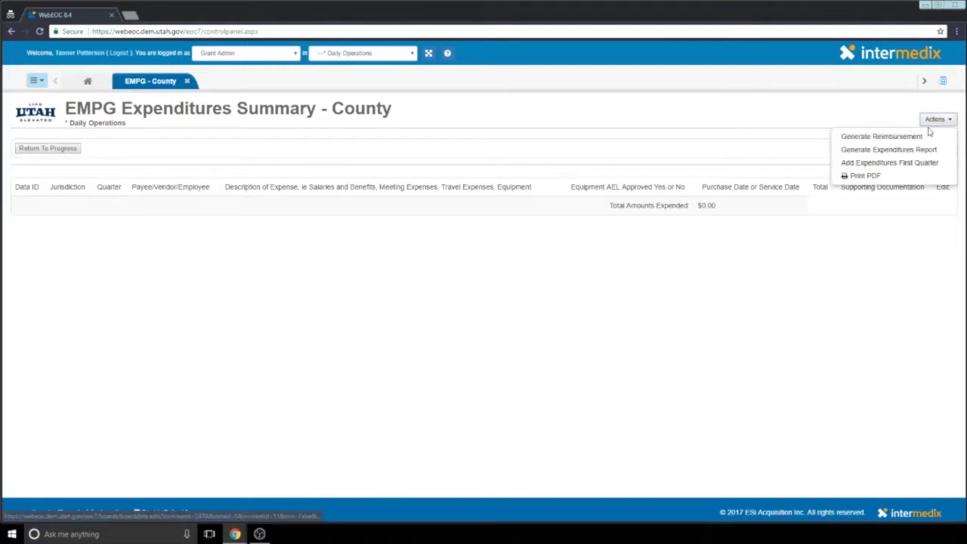
left_click(878, 164)
Step: Enter payee State Of Utah, the employee's name with "Salary and Benefits" as description, purchase date Q1 and total 10,000
left_click(313, 188)
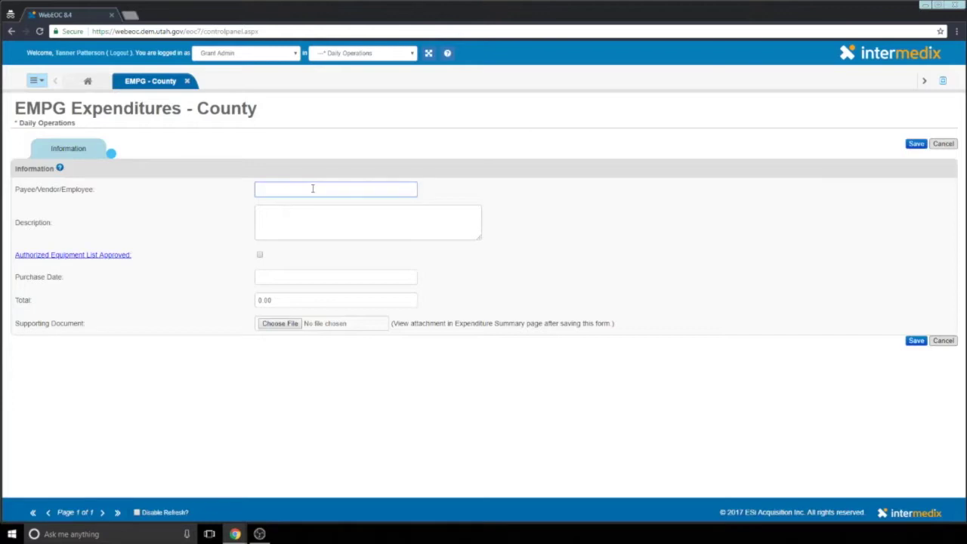
type("State Of Utah")
key("Tab")
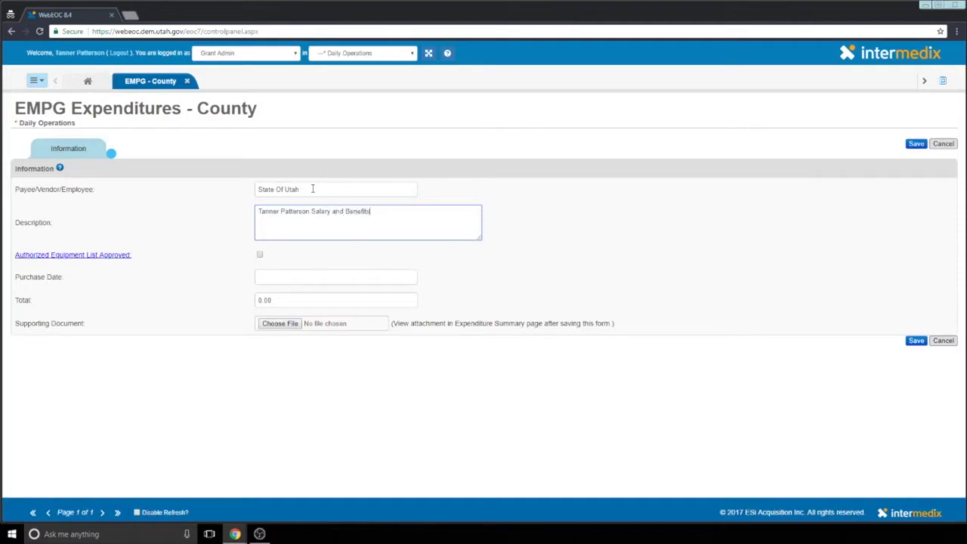
left_click(300, 273)
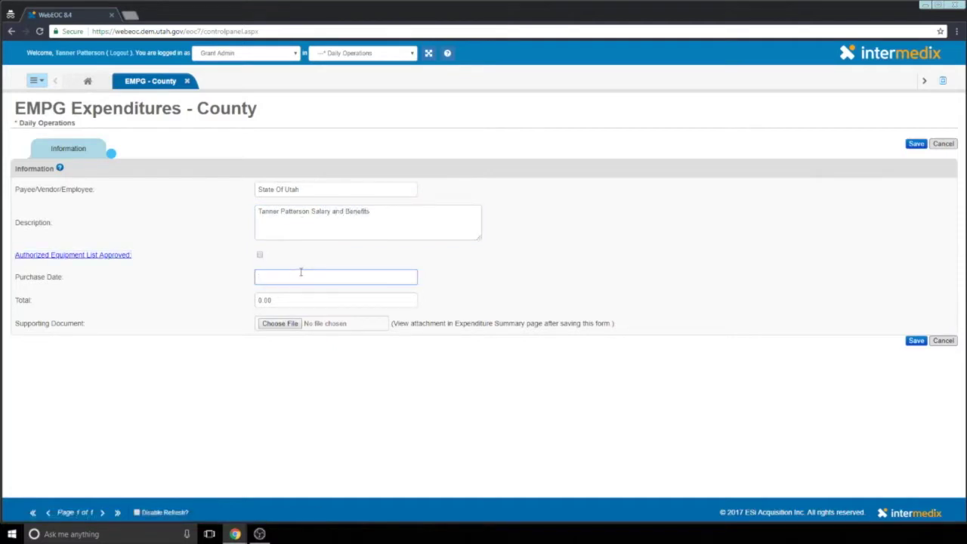
key("Tab")
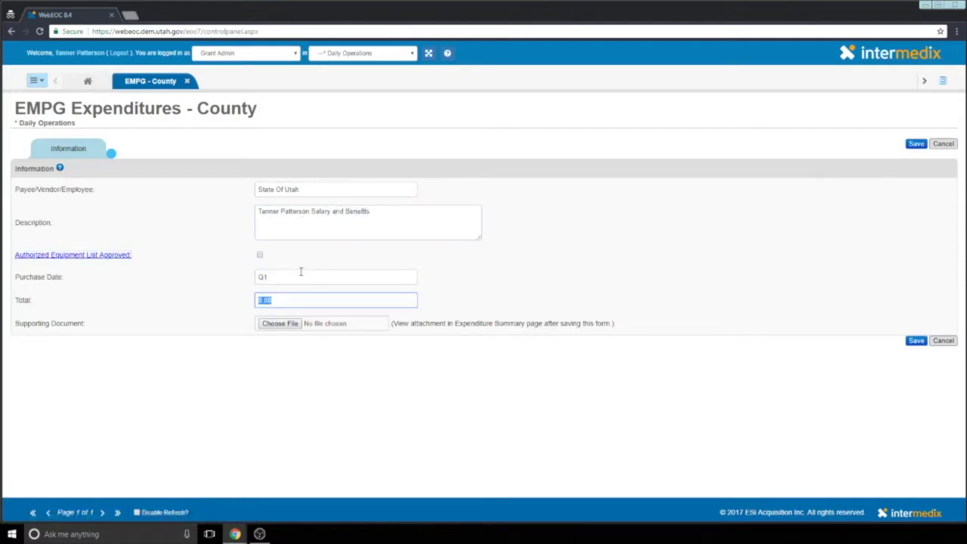
type("10")
Step: Attach the FFATA PDF from the EMPG Files folder on the Desktop as the expenditure's supporting document
left_click(281, 323)
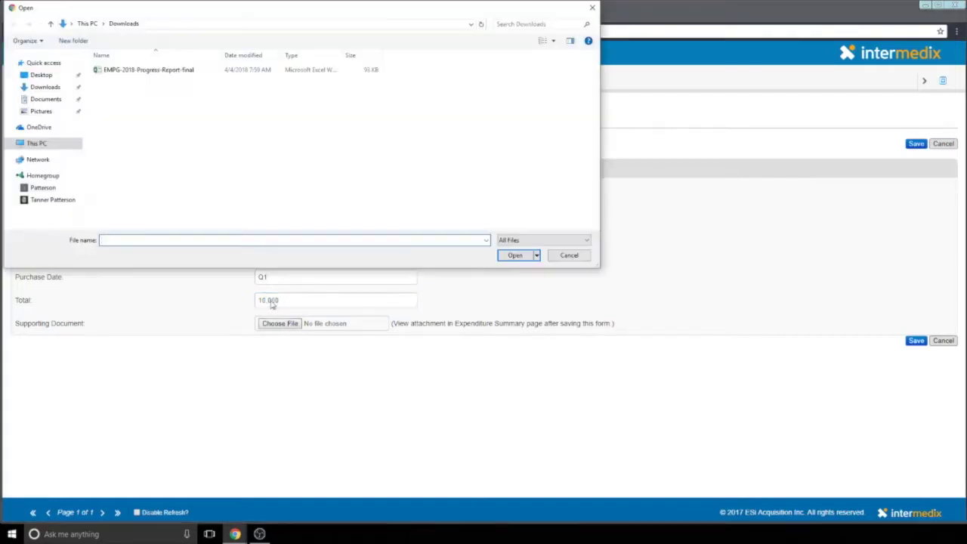
left_click(44, 75)
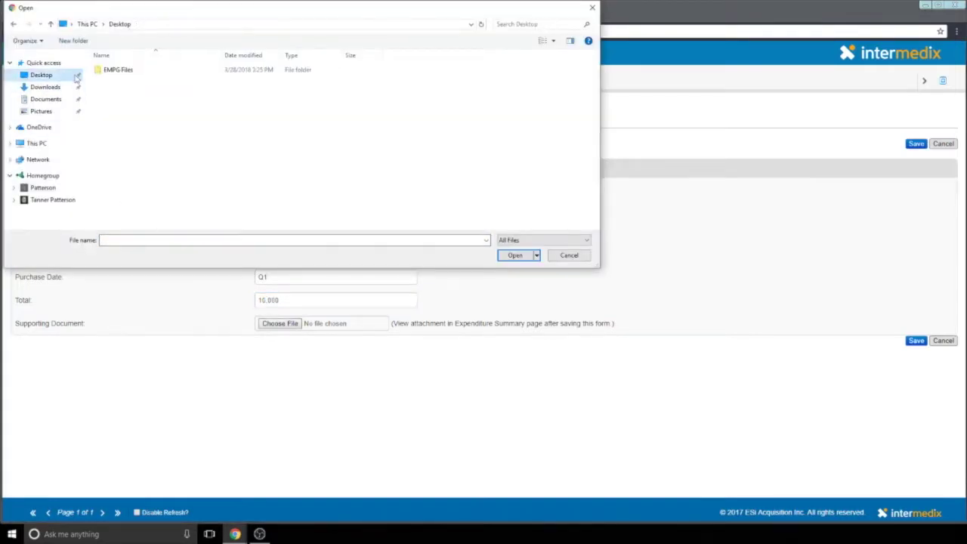
double_click(111, 70)
left_click(111, 69)
left_click(516, 256)
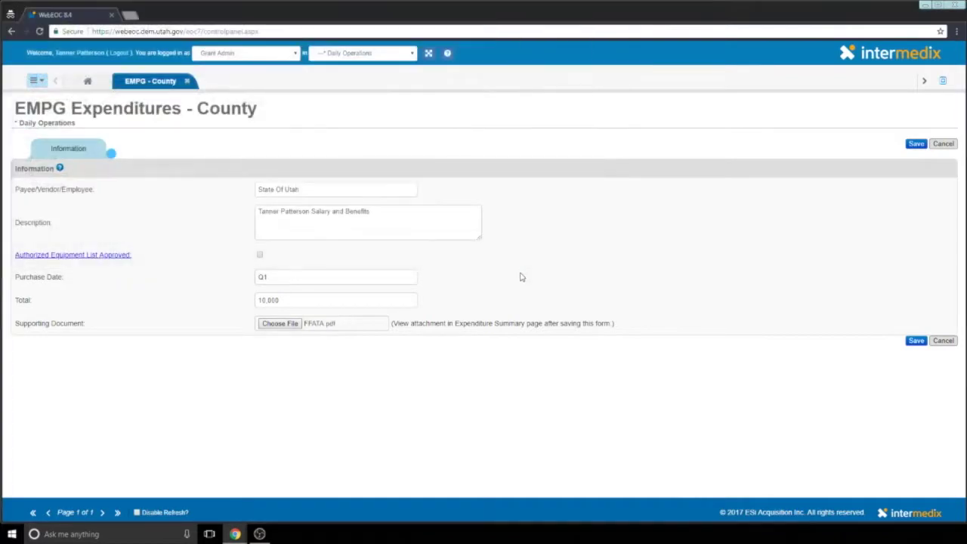
Step: Save the expenditure and generate the Expenditures Report from the expenditures summary
left_click(915, 341)
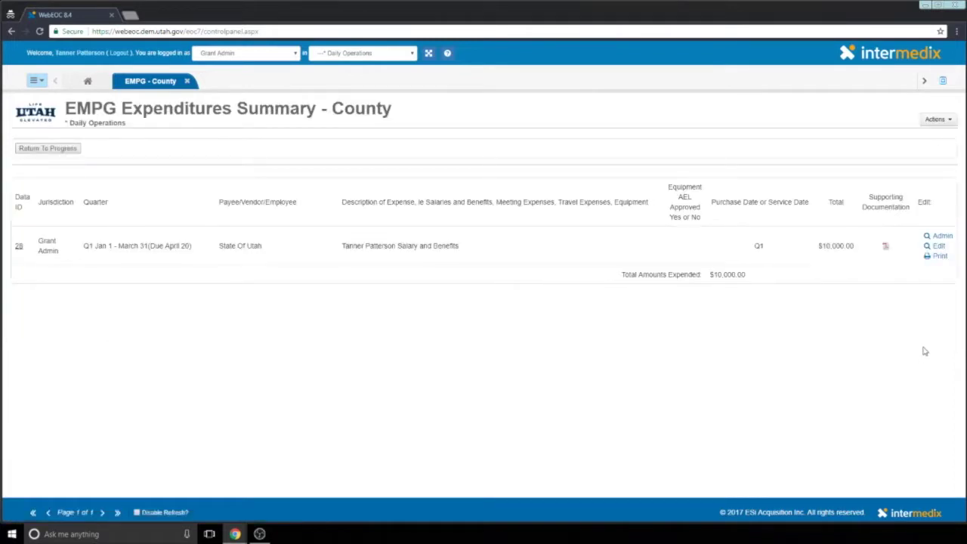
left_click(932, 119)
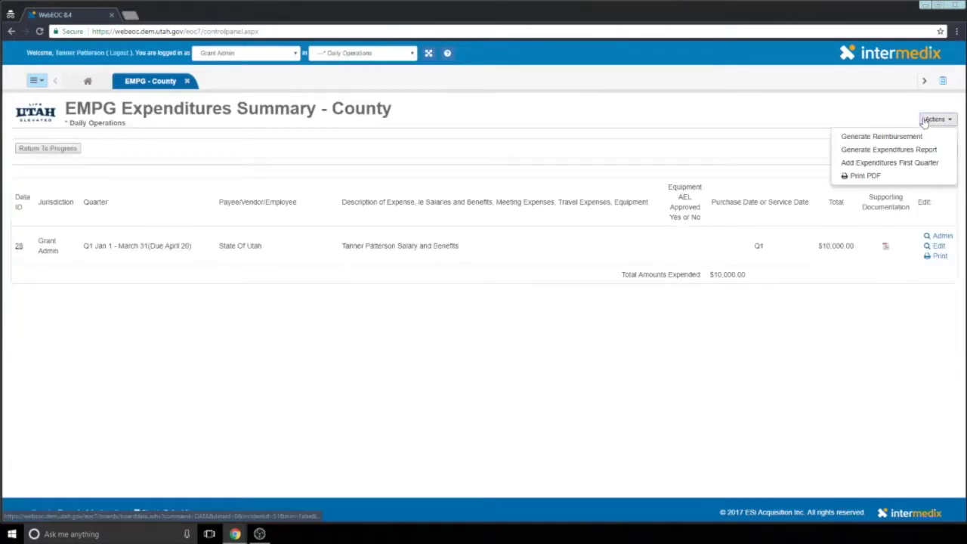
left_click(903, 150)
left_click(547, 119)
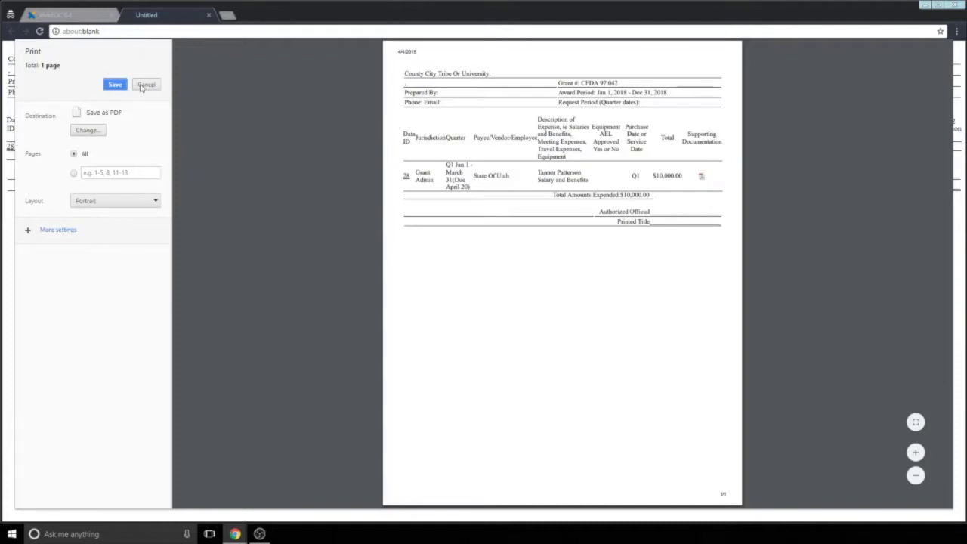
Step: Save the generated expenditures report to Downloads as a PDF named Expense Report and close its page
left_click(114, 84)
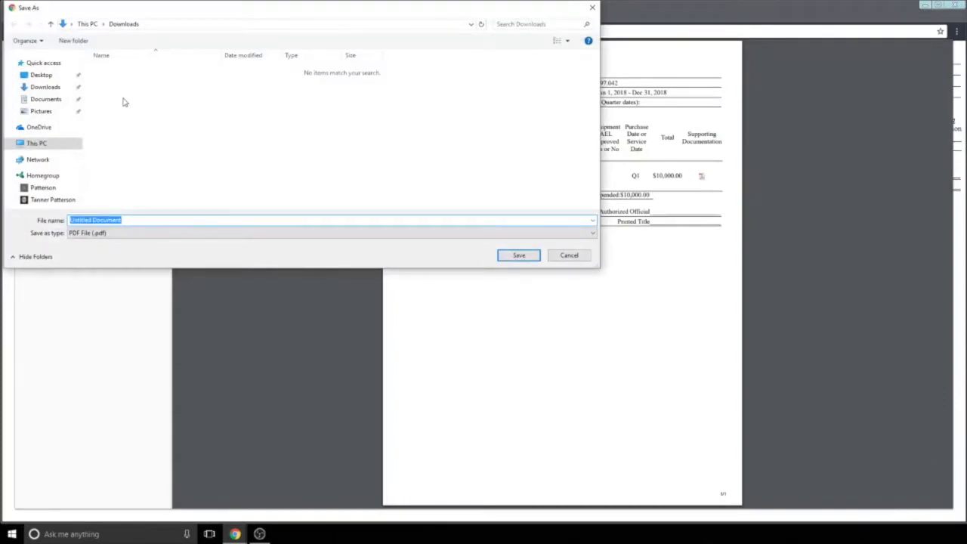
type("Expense Report")
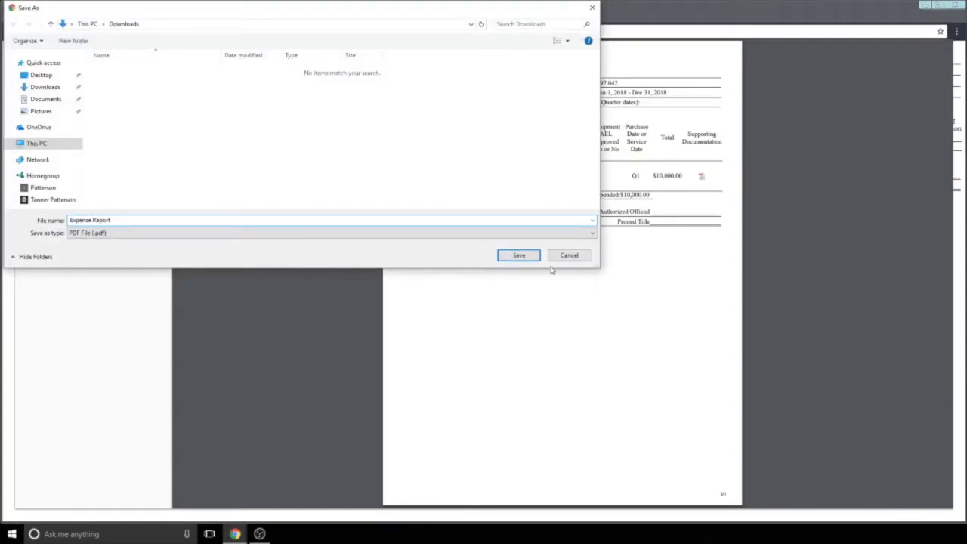
key("Return")
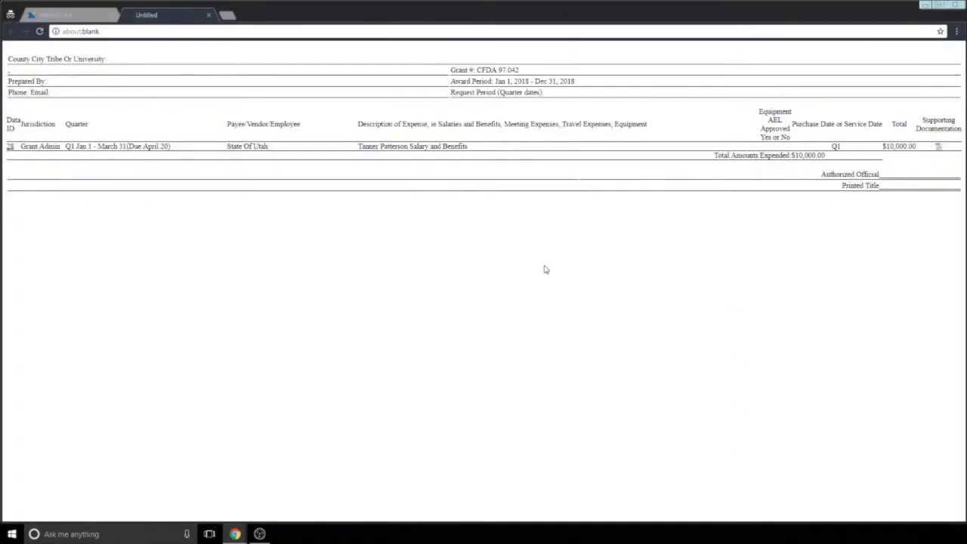
left_click(207, 16)
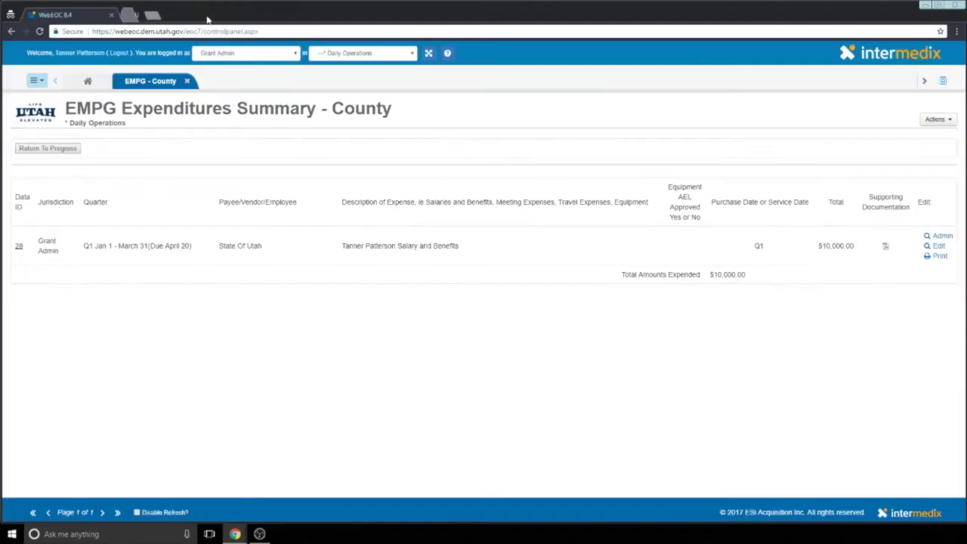
Step: Generate the EMPG reimbursement request and save it to Downloads as a PDF named Reimbrusement Request
left_click(936, 119)
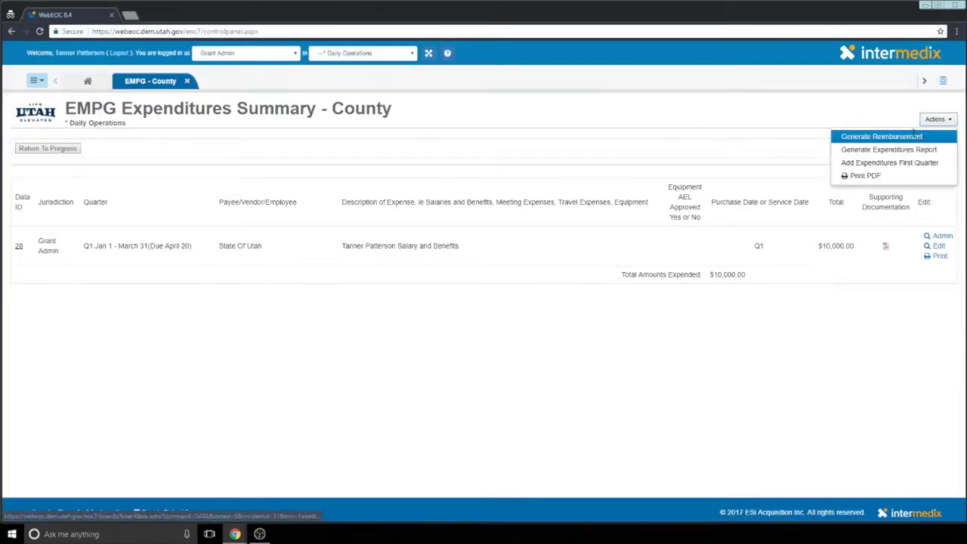
left_click(918, 136)
left_click(559, 93)
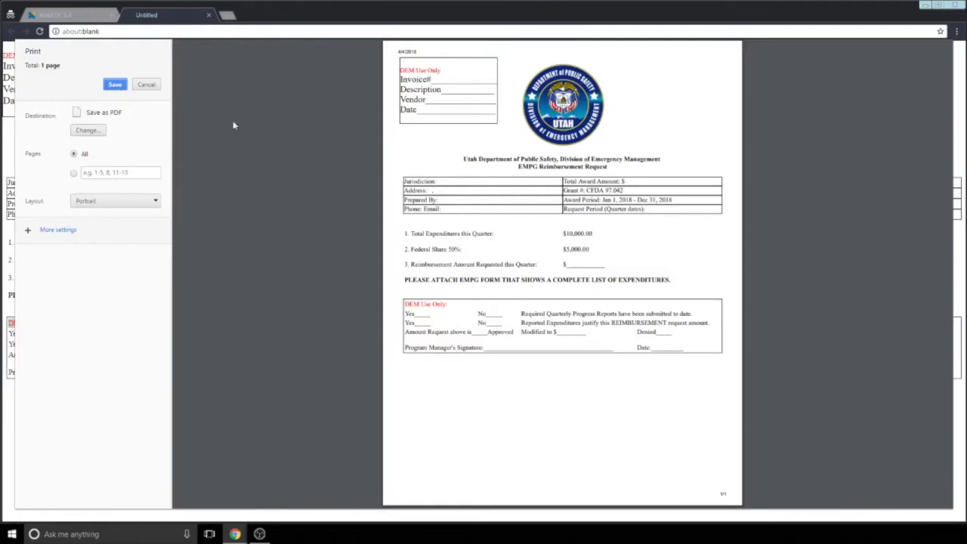
left_click(114, 84)
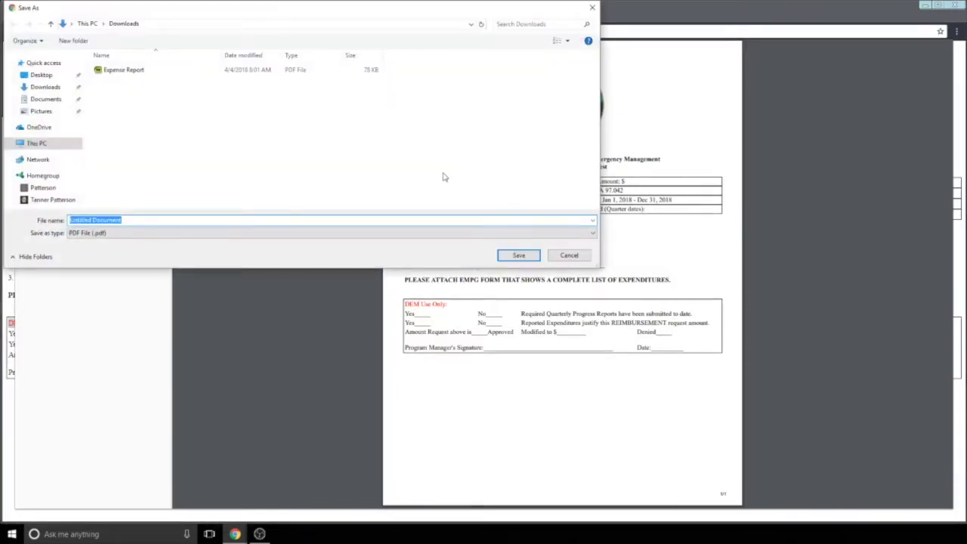
type("Reimbursement Request")
key("Return")
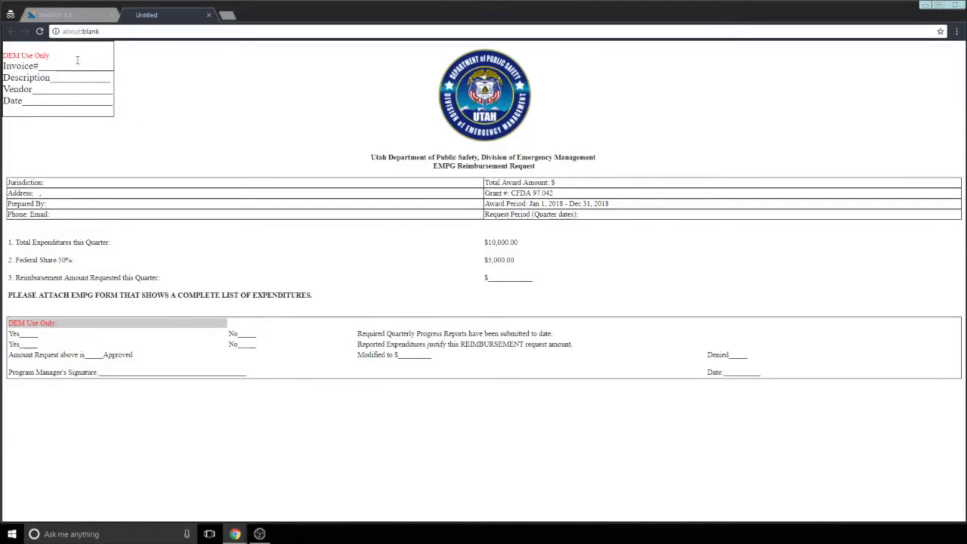
left_click(210, 16)
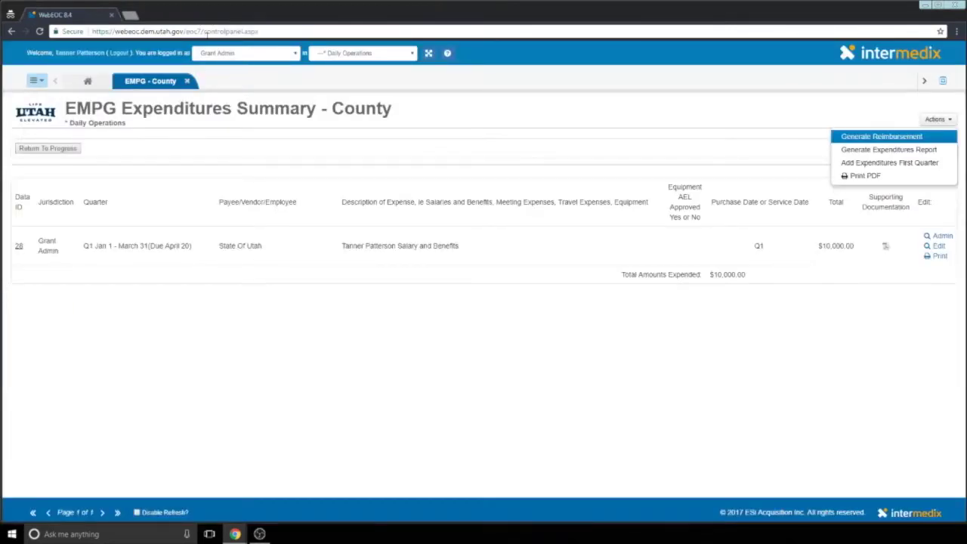
left_click(294, 100)
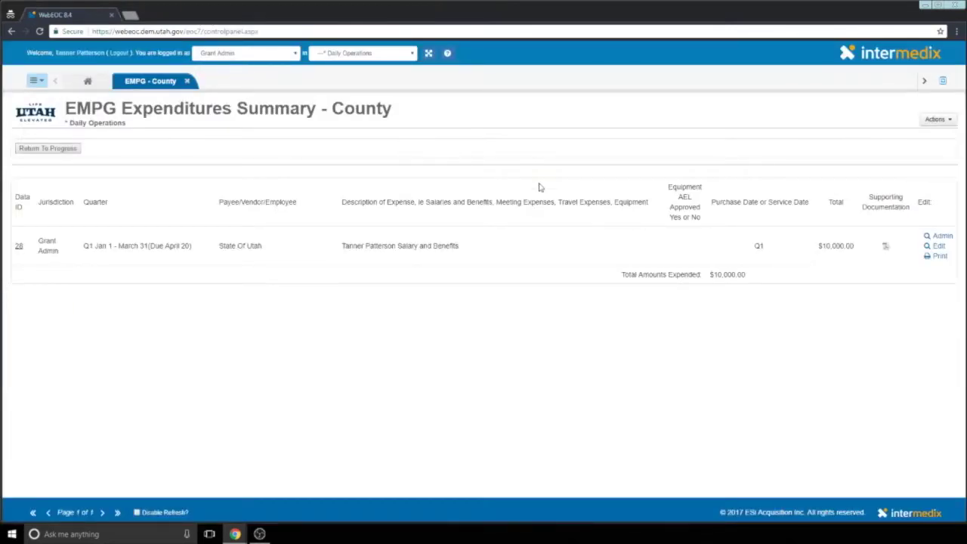
Step: Edit the Q1 progress entry and attach the Reimbrusement Request PDF from Downloads as its Quarterly Reimbursement Request
left_click(64, 150)
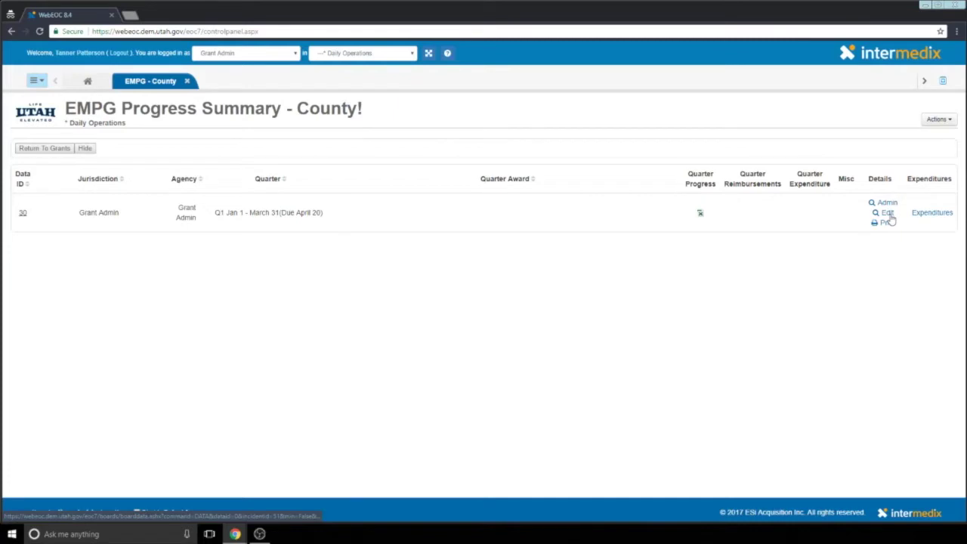
left_click(887, 213)
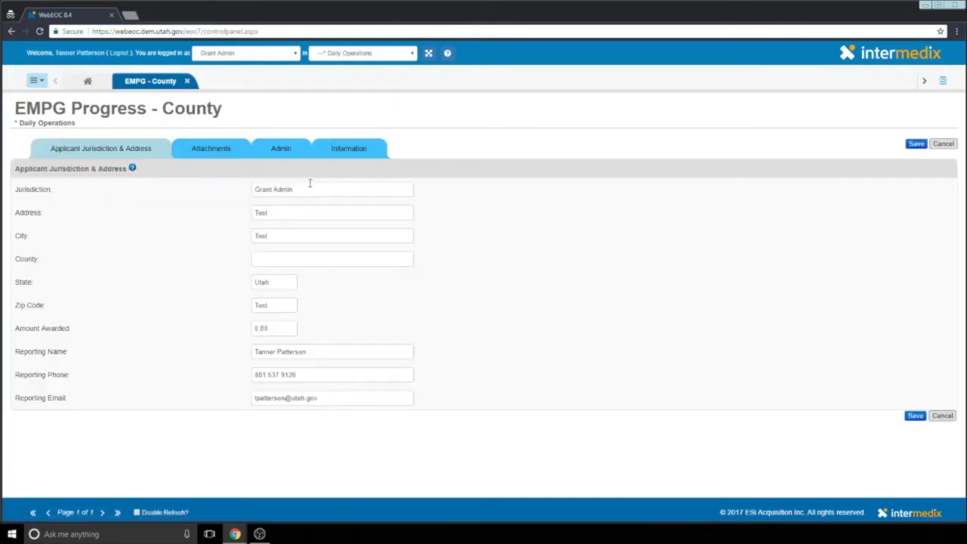
left_click(222, 156)
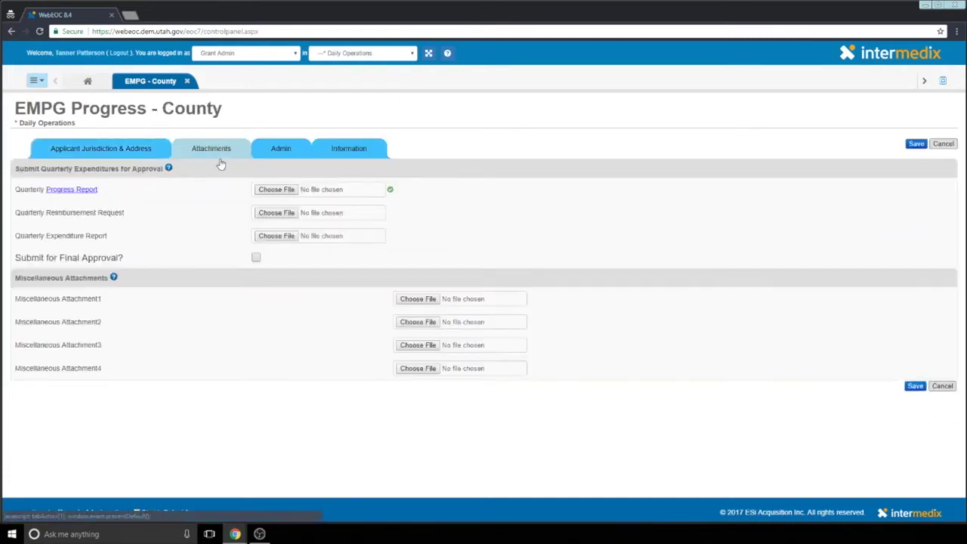
left_click(278, 212)
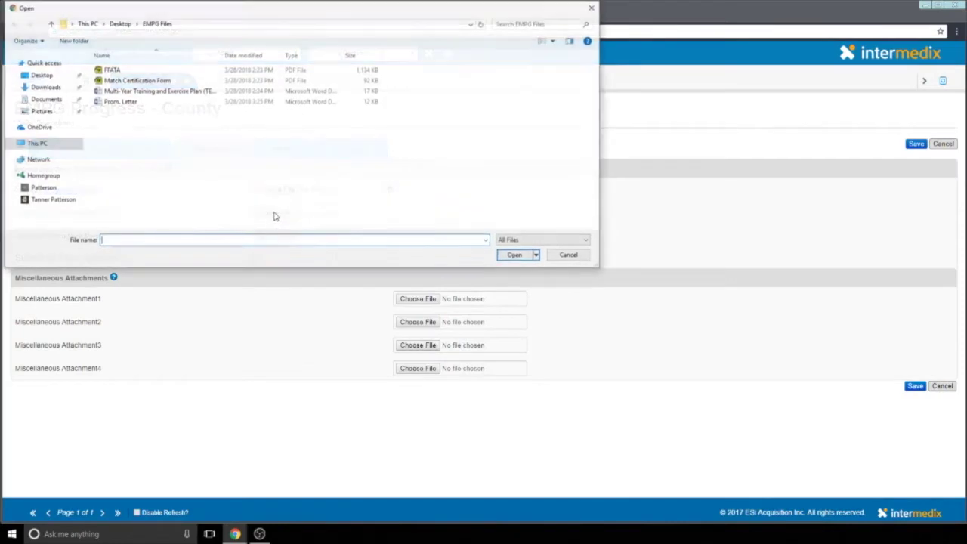
left_click(45, 87)
left_click(136, 90)
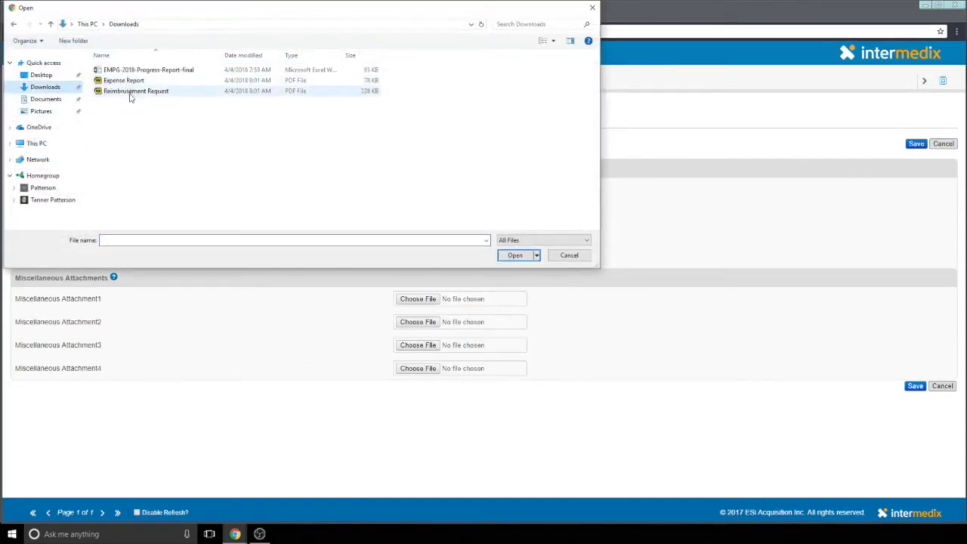
left_click(517, 255)
Step: Attach the Expense Report PDF from Downloads as the Quarterly Expenditure Report
left_click(277, 236)
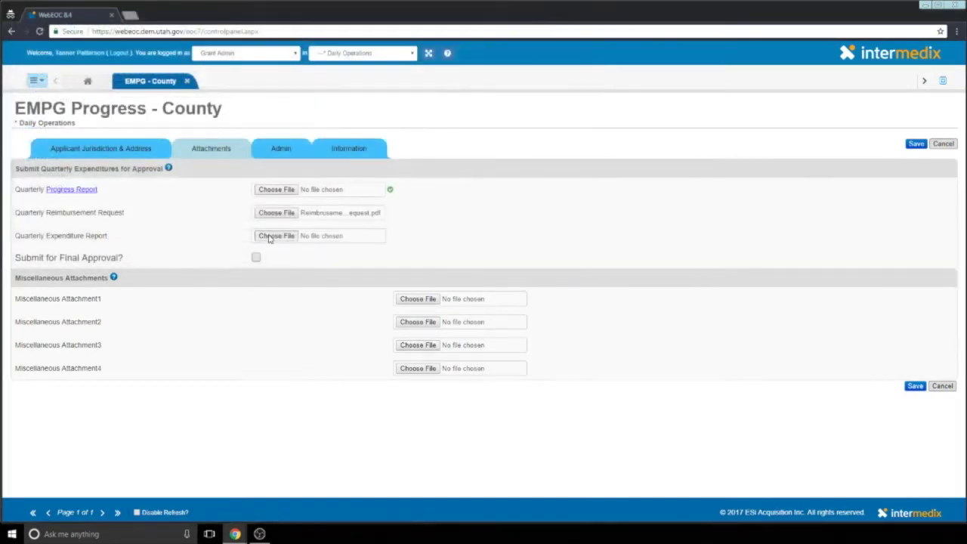
left_click(124, 80)
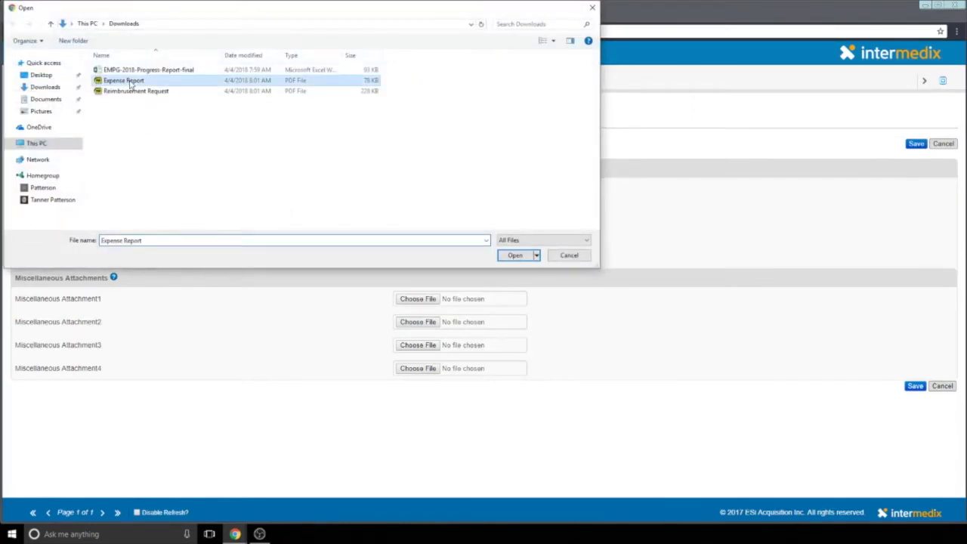
left_click(521, 256)
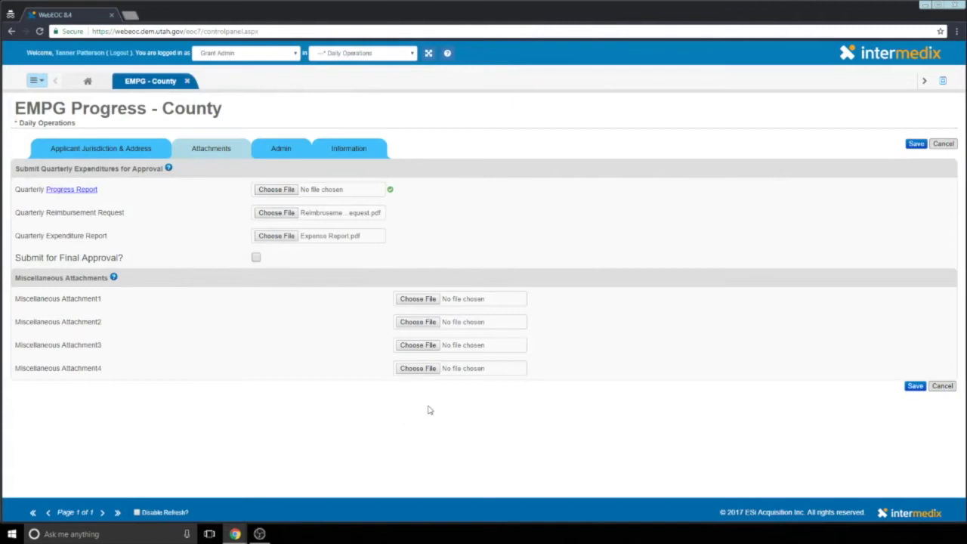
Step: Mark the Q1 progress entry for final approval, accept the accuracy agreement and save the entry
left_click(256, 258)
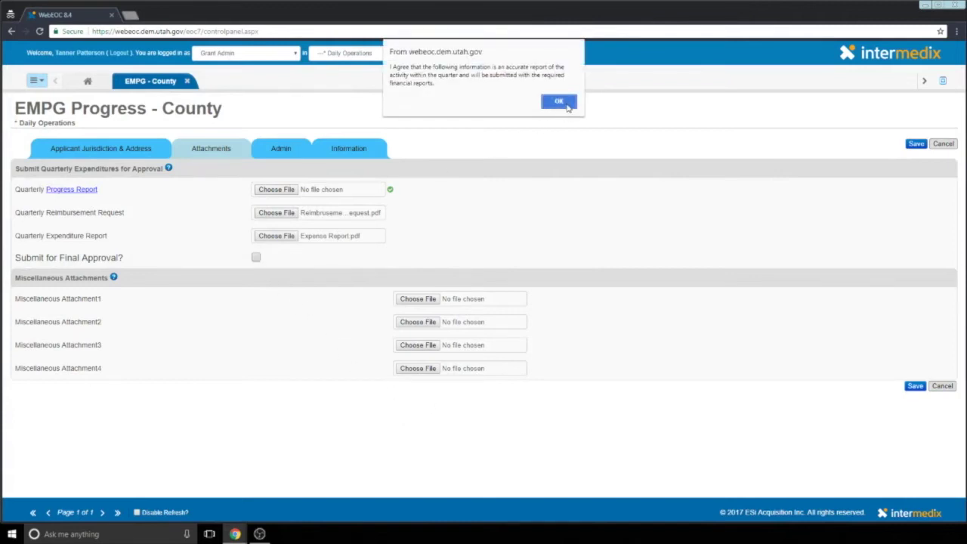
left_click(567, 103)
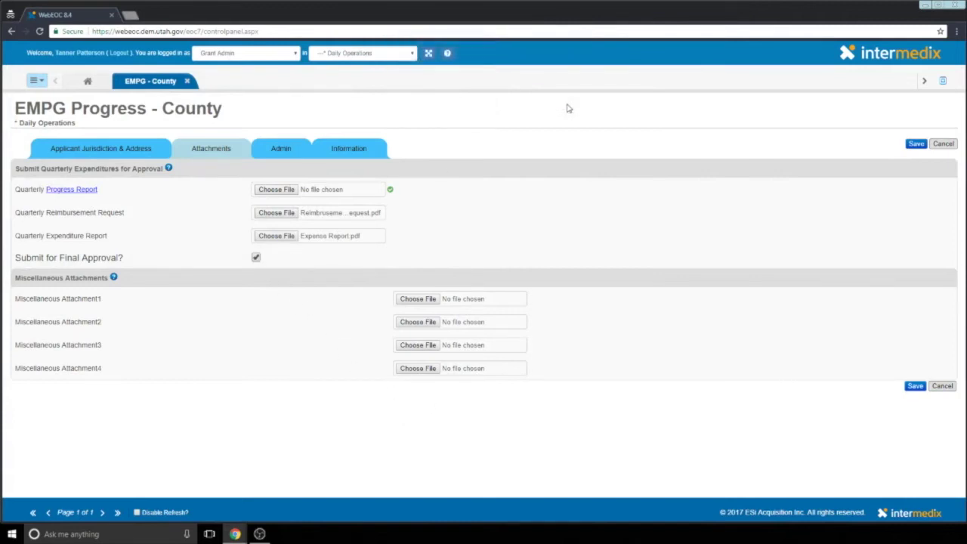
left_click(915, 145)
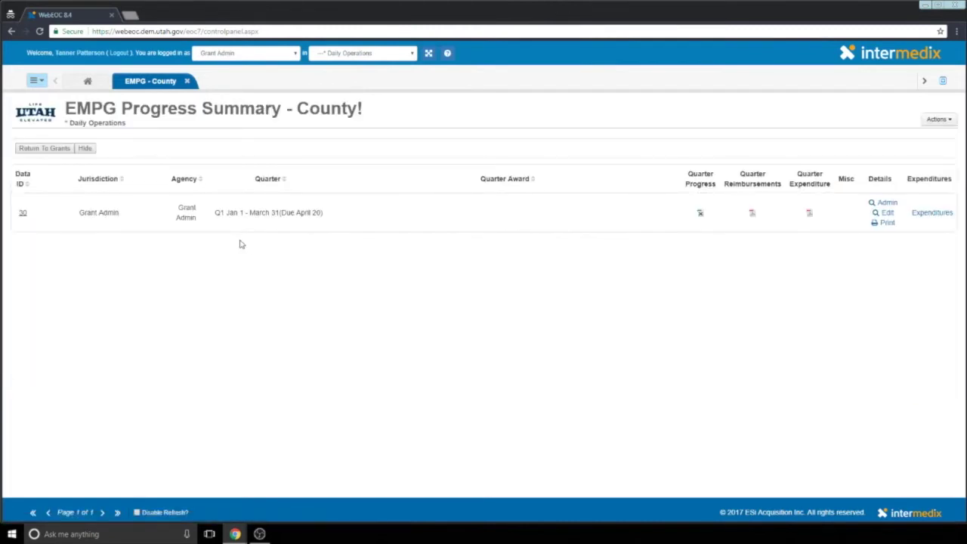